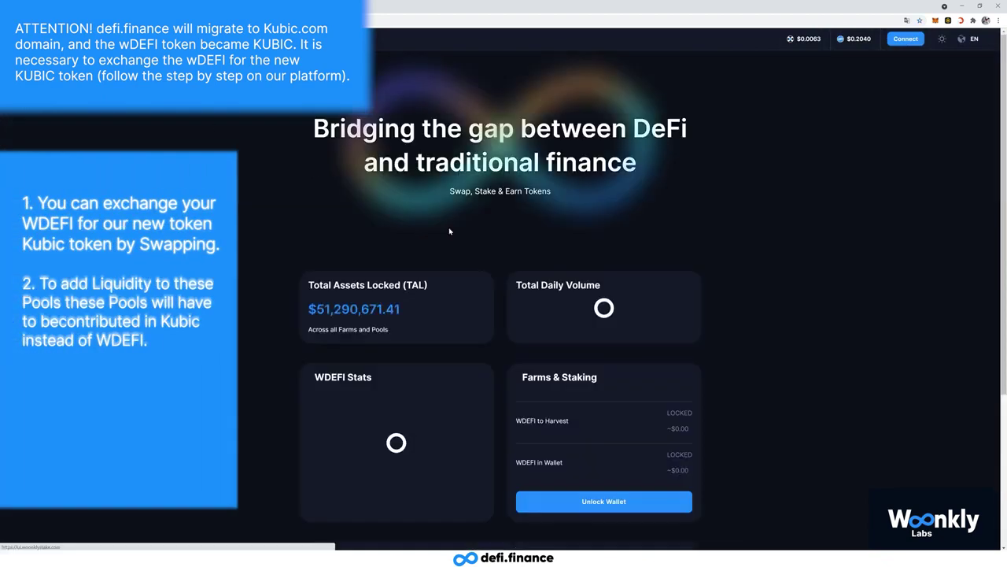
- Return to the top of the defi.finance page and choose Unlock Wallet to reach the Iniciar Sesión page
{"action": "scroll", "coordinate": [600, 447], "scroll_direction": "down", "scroll_amount": 2}
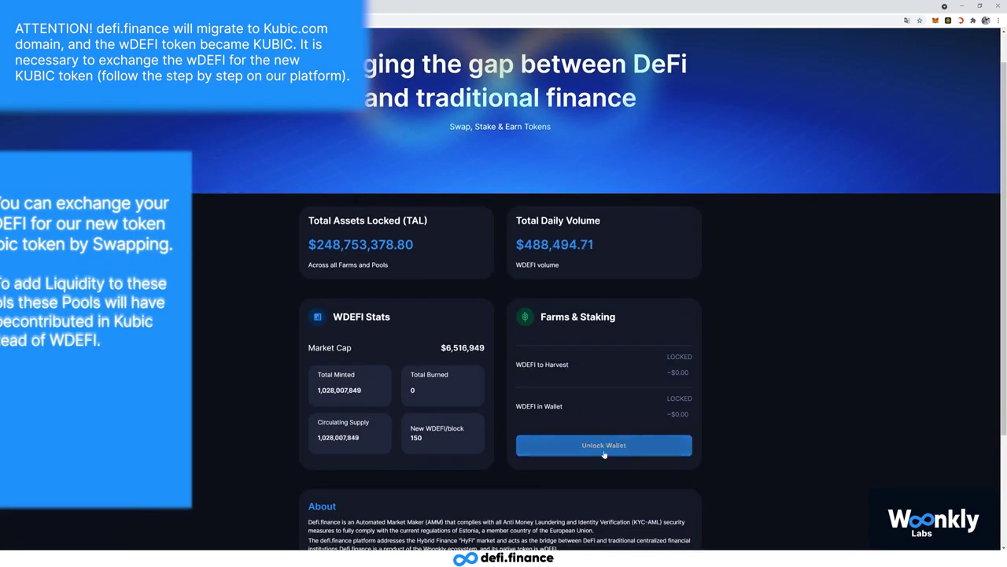
{"action": "scroll", "coordinate": [602, 457], "scroll_direction": "up", "scroll_amount": 2}
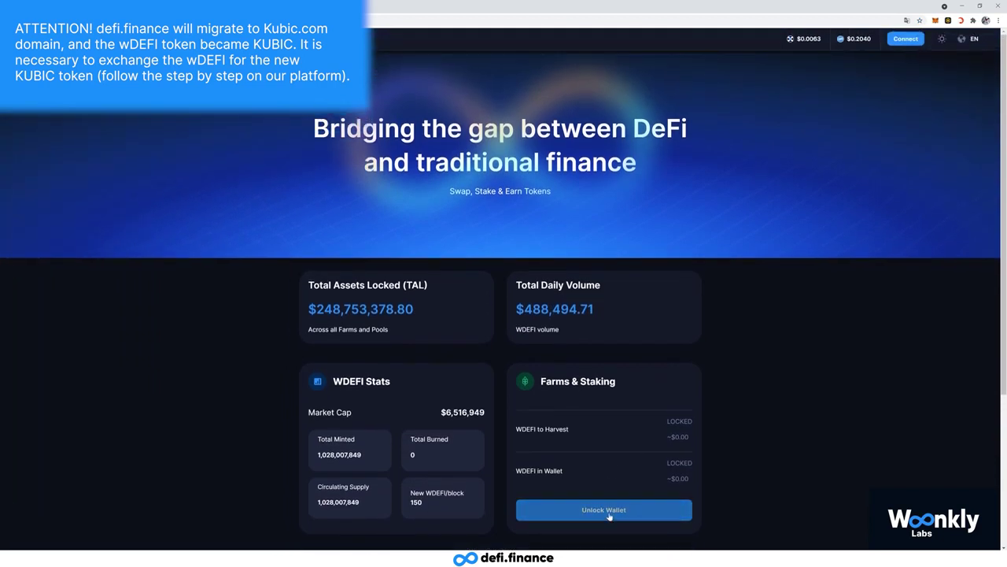
{"action": "left_click", "coordinate": [609, 515]}
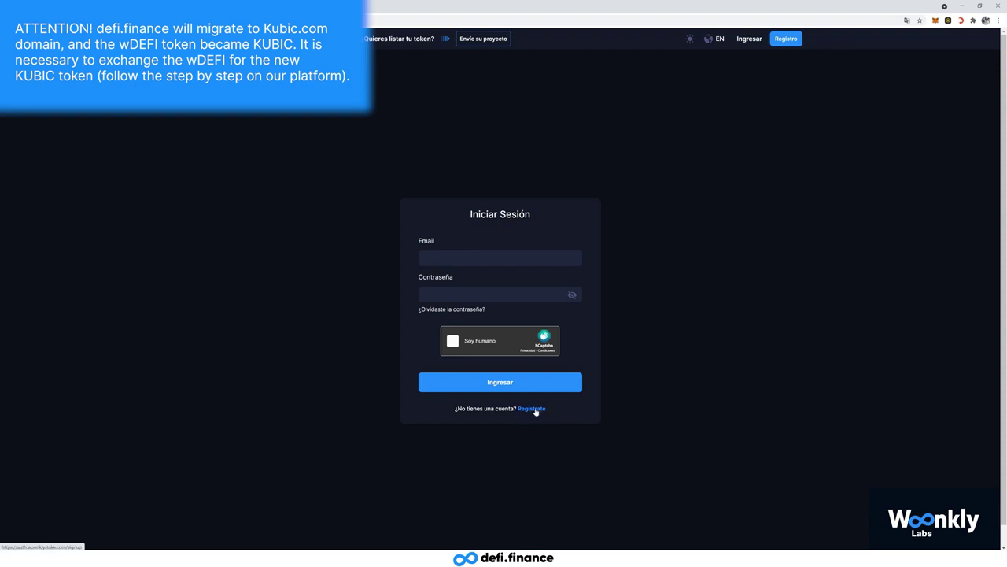
- Start a registration and enter the first name, surname and saved e-mail address
{"action": "left_click", "coordinate": [534, 408]}
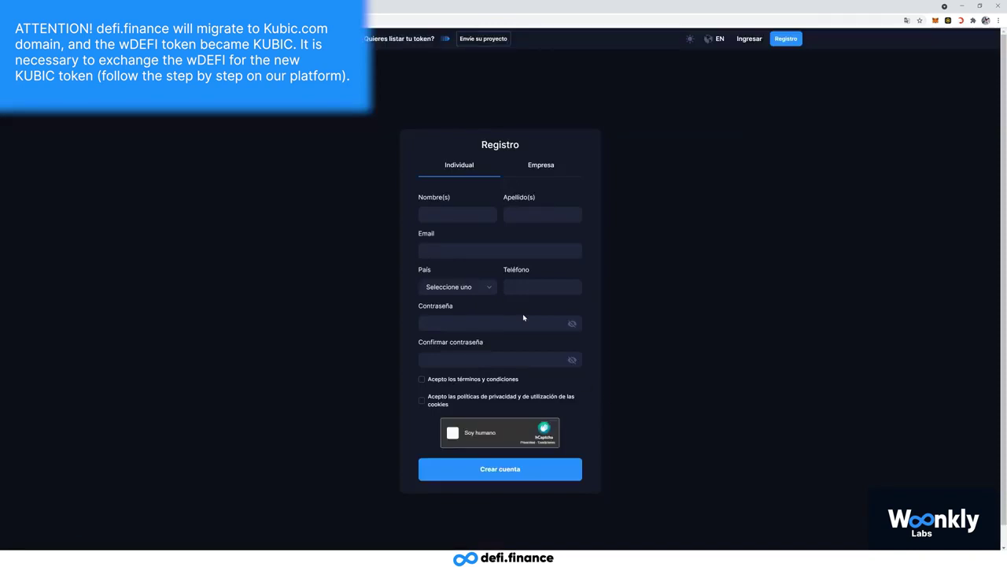
{"action": "left_click", "coordinate": [457, 214]}
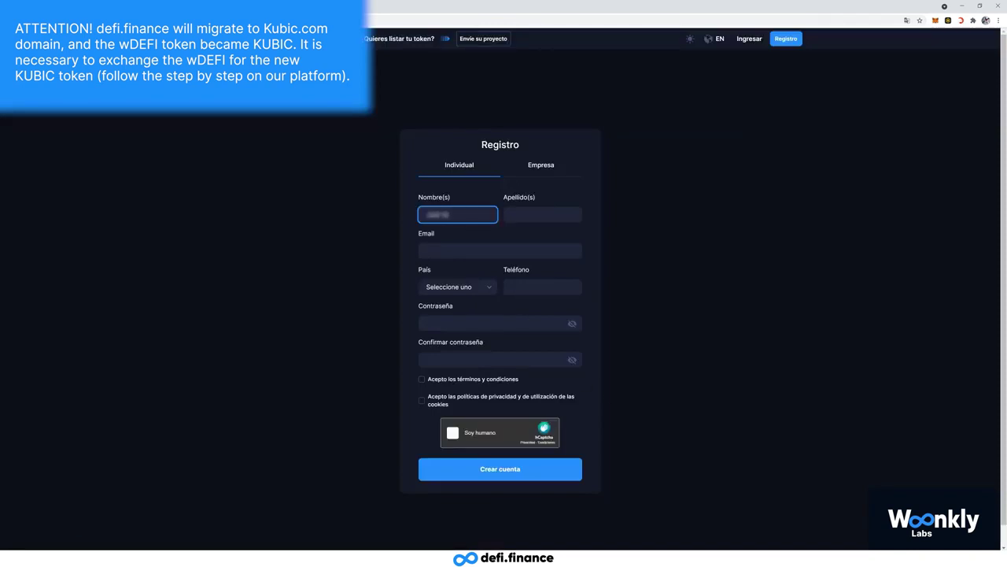
{"action": "left_click", "coordinate": [543, 214]}
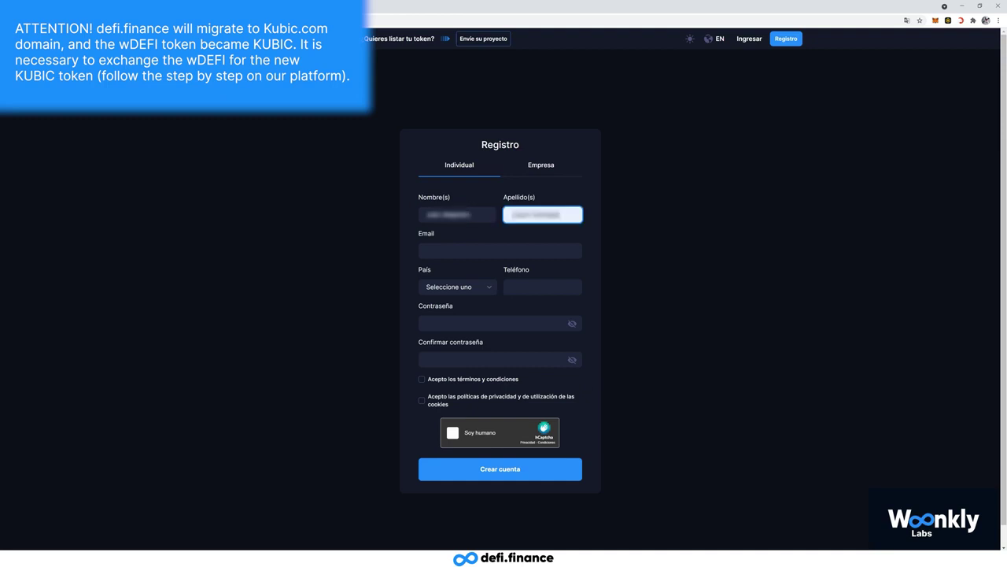
{"action": "left_click", "coordinate": [500, 252]}
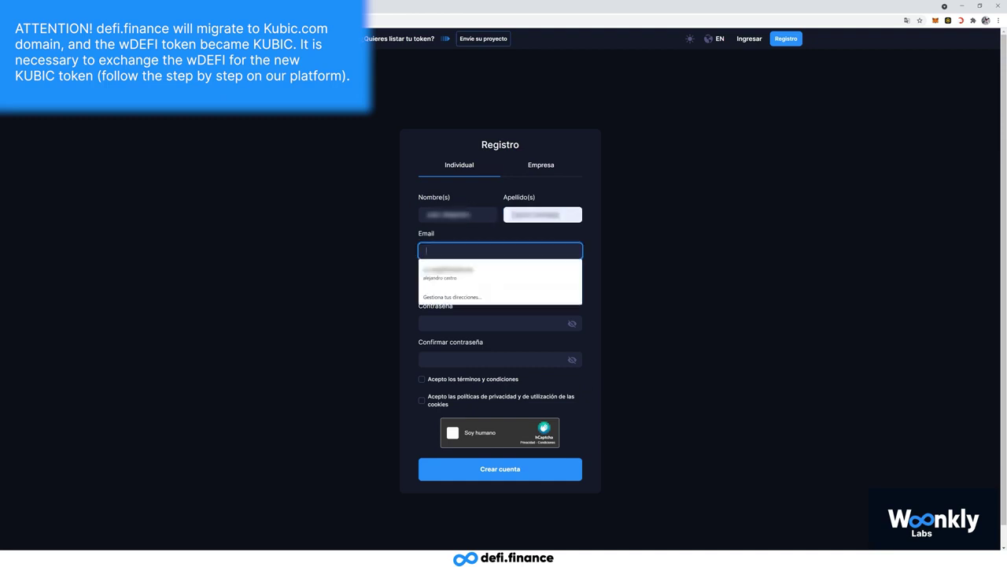
{"action": "left_click", "coordinate": [473, 273]}
- Set País to Mexico and fill in the saved phone number
{"action": "left_click", "coordinate": [472, 287]}
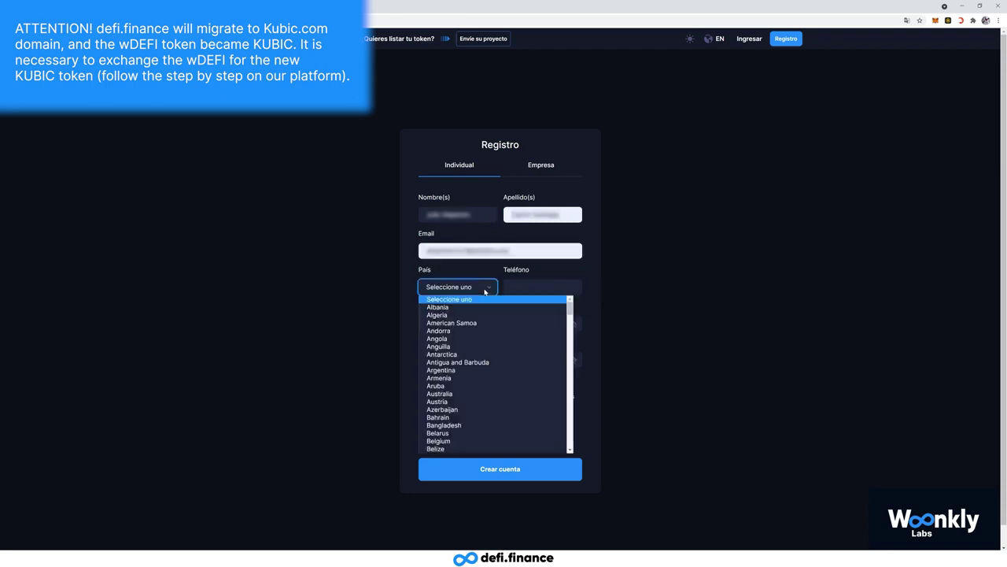
{"action": "scroll", "coordinate": [451, 410], "scroll_direction": "down", "scroll_amount": 5}
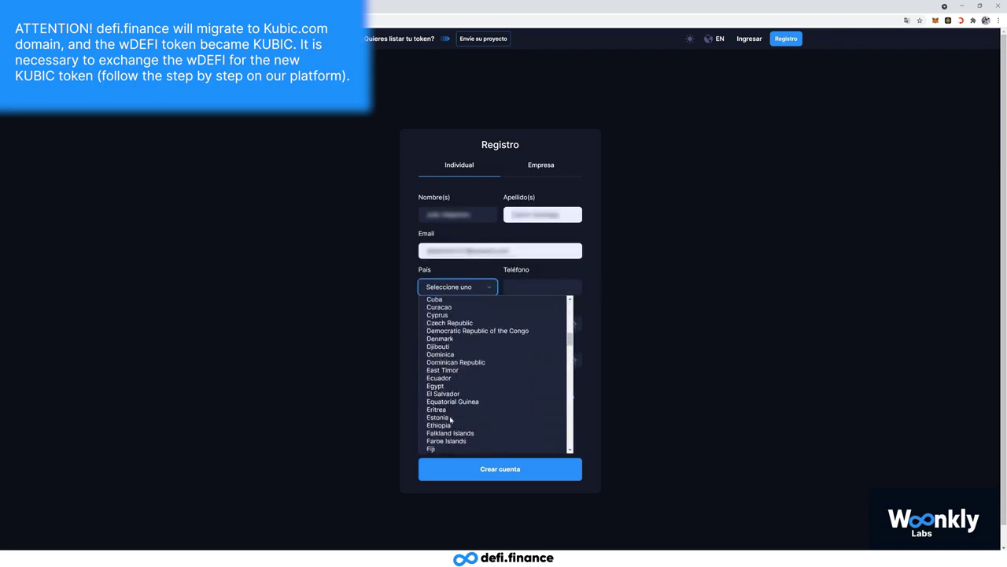
{"action": "type", "text": "mex"}
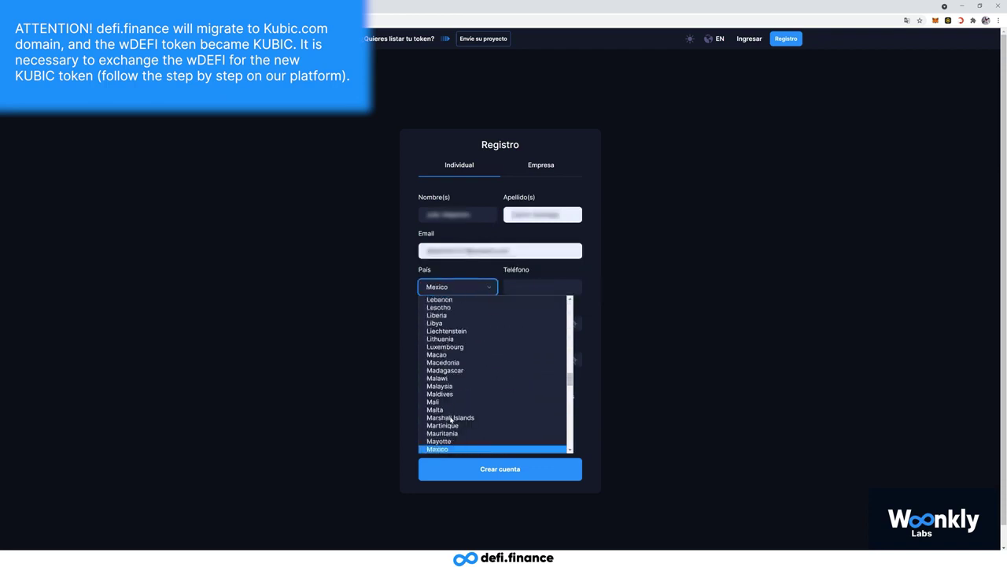
{"action": "key", "text": "Return"}
{"action": "left_click", "coordinate": [525, 288]}
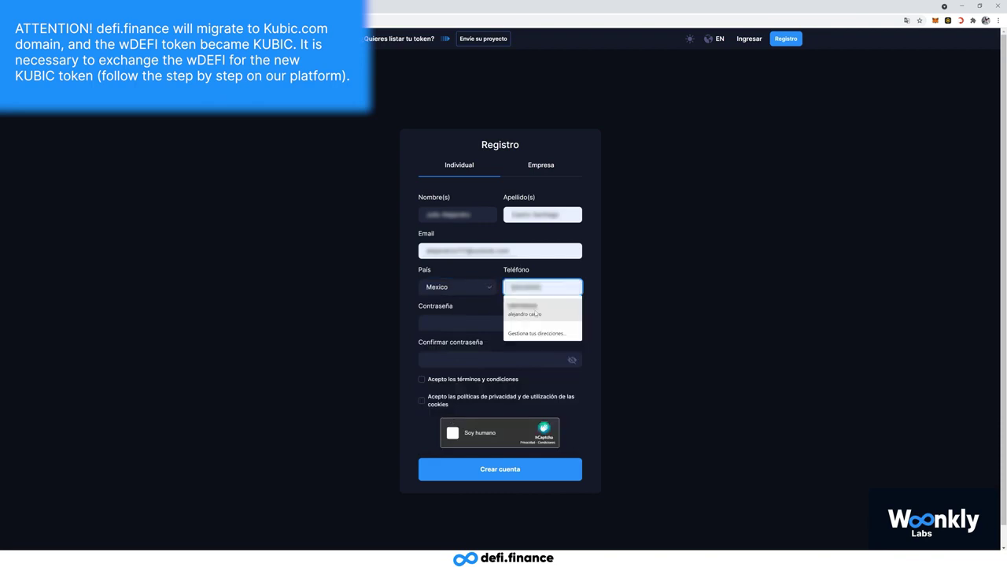
{"action": "left_click", "coordinate": [536, 313]}
{"action": "left_click", "coordinate": [475, 324]}
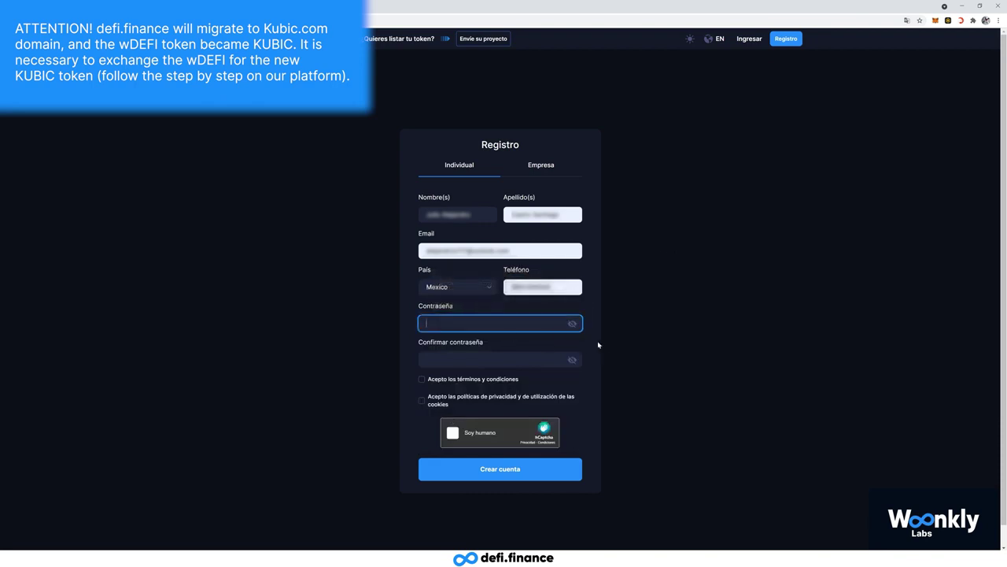
{"action": "mouse_move", "coordinate": [573, 325]}
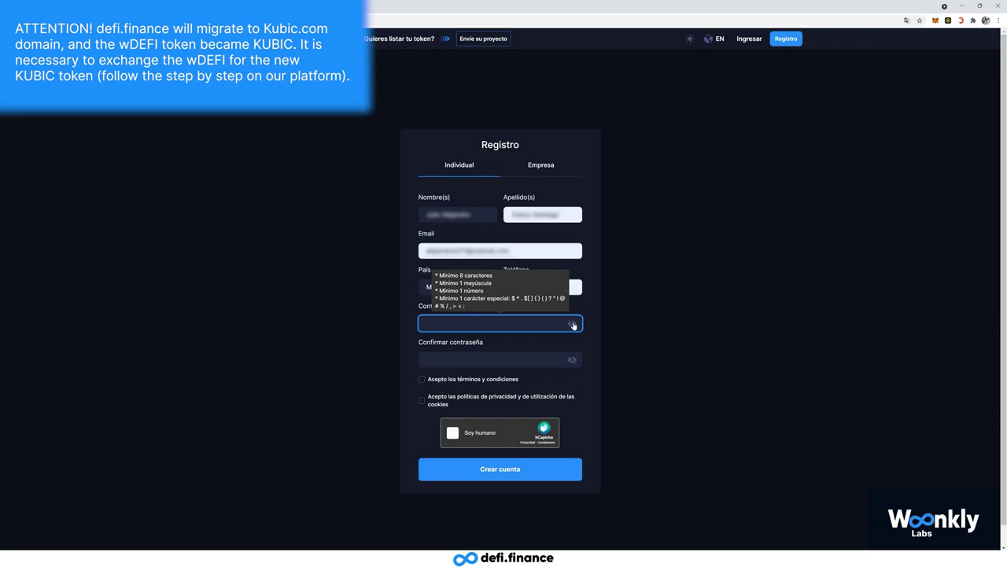
- Enter and confirm the password, then accept the terms and the privacy and cookies policy
{"action": "type", "text": "•••••••••••••••••"}
{"action": "key", "text": "Tab"}
{"action": "type", "text": "•••••••••••••••••"}
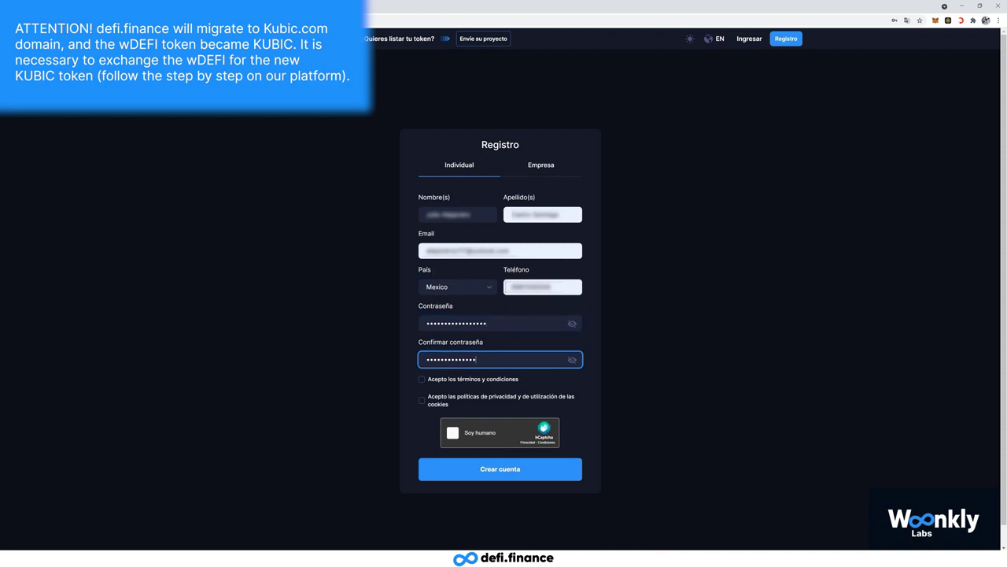
{"action": "key", "text": "Tab"}
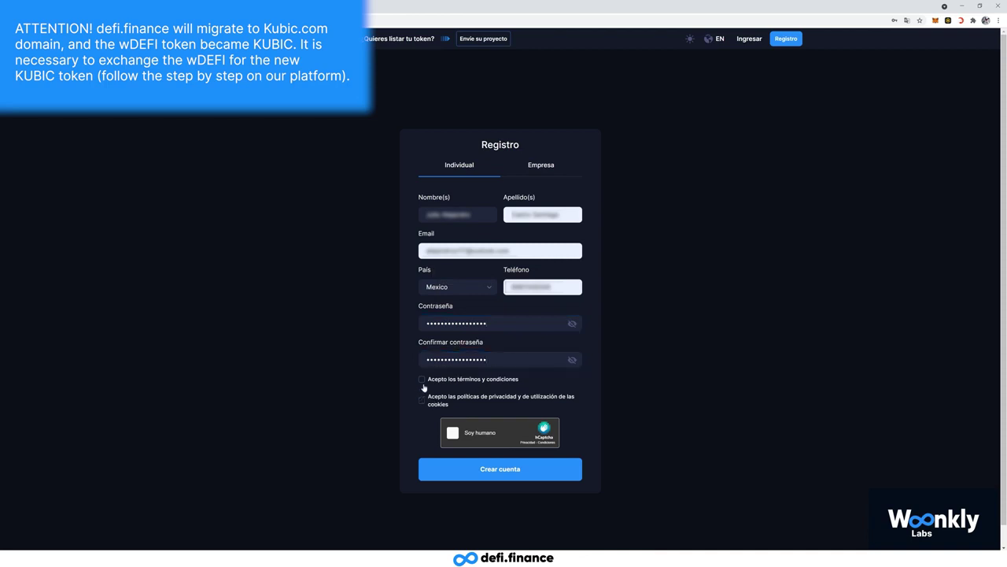
{"action": "left_click", "coordinate": [422, 381]}
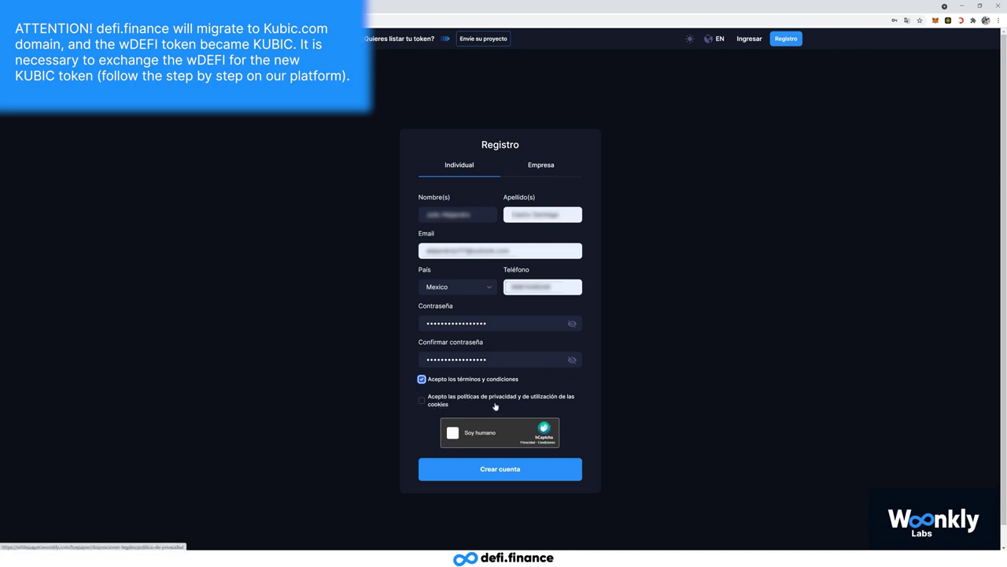
{"action": "left_click", "coordinate": [423, 401]}
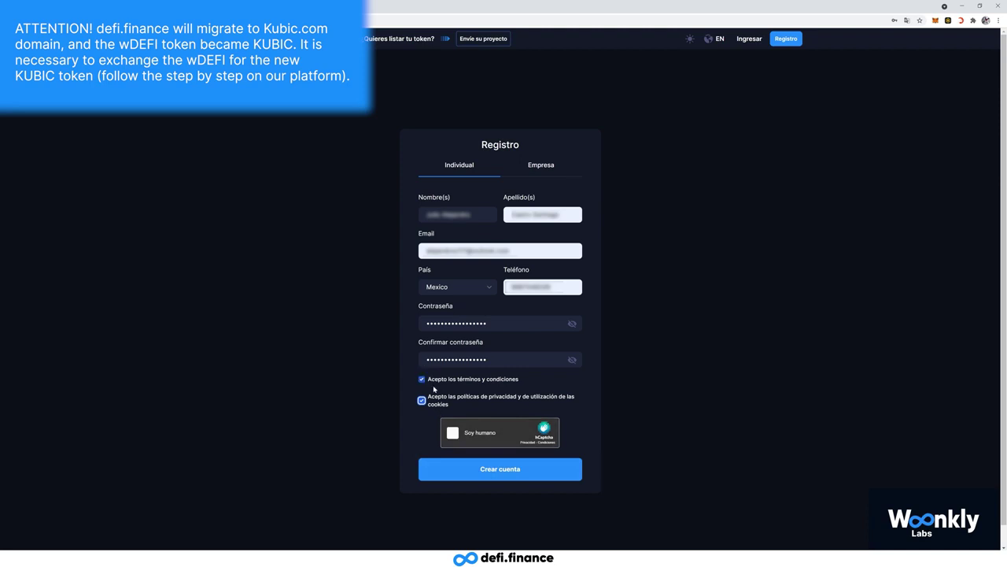
- Pass the hCaptcha by selecting the three truck images, then create the account
{"action": "left_click", "coordinate": [454, 433]}
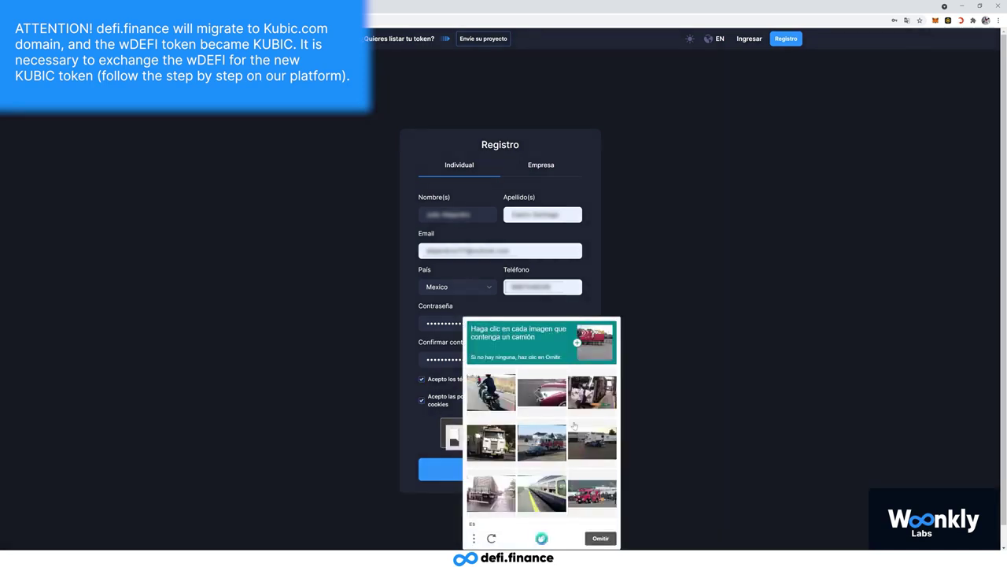
{"action": "left_click", "coordinate": [491, 442]}
{"action": "left_click", "coordinate": [542, 443]}
{"action": "left_click", "coordinate": [492, 494]}
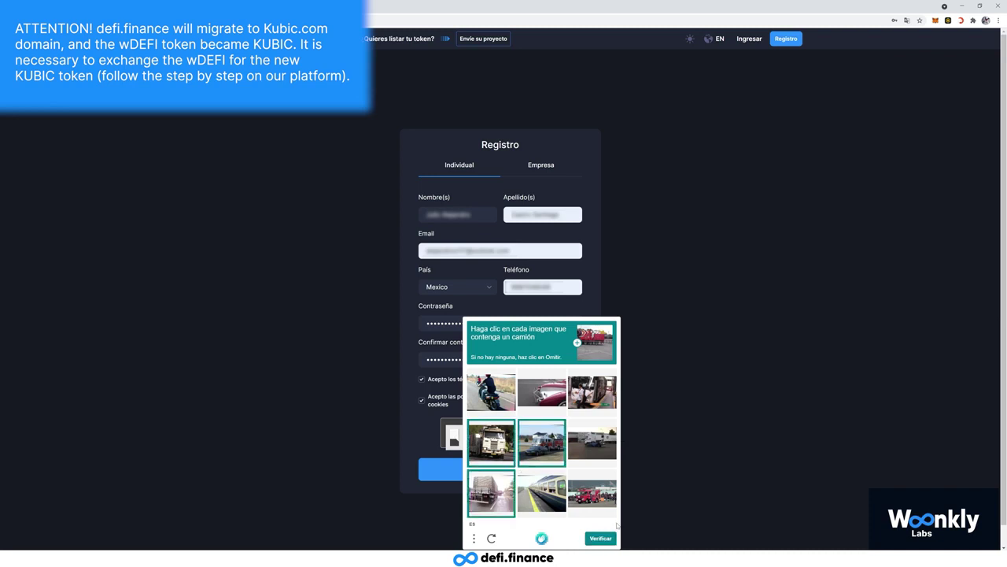
{"action": "left_click", "coordinate": [601, 538]}
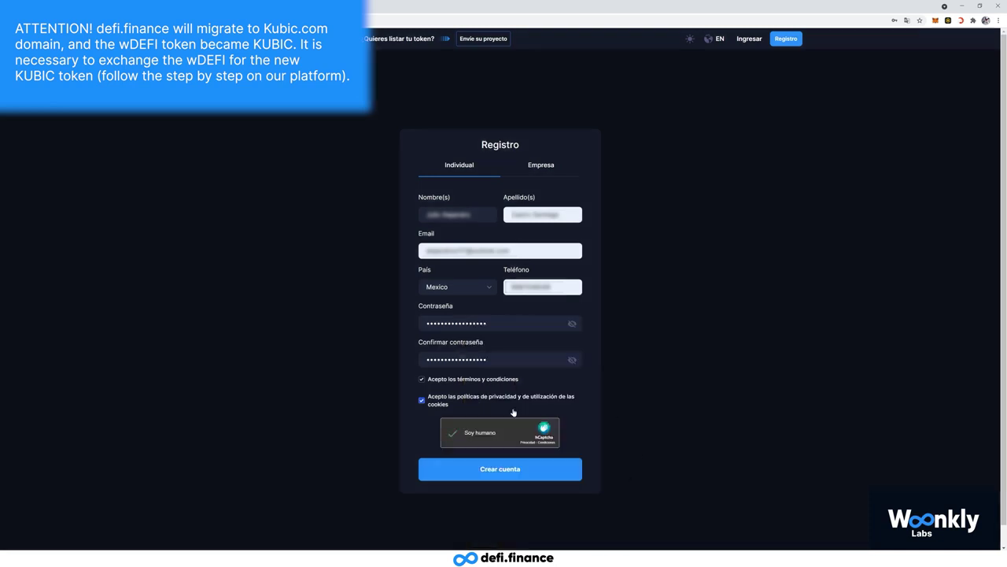
{"action": "left_click", "coordinate": [504, 471]}
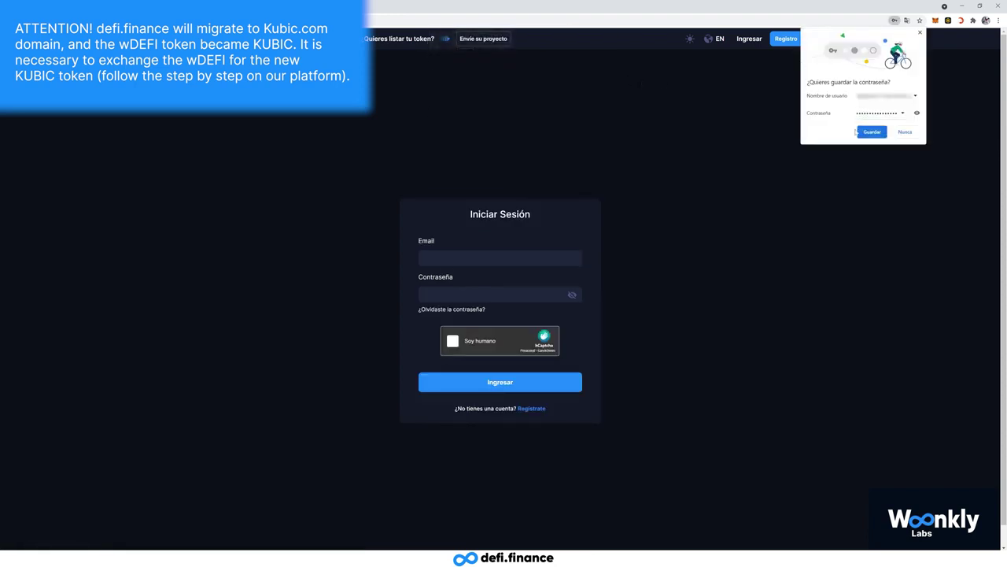
- Save the login in Chrome, pass the truck-image hCaptcha and log in with Ingresar
{"action": "left_click", "coordinate": [874, 132]}
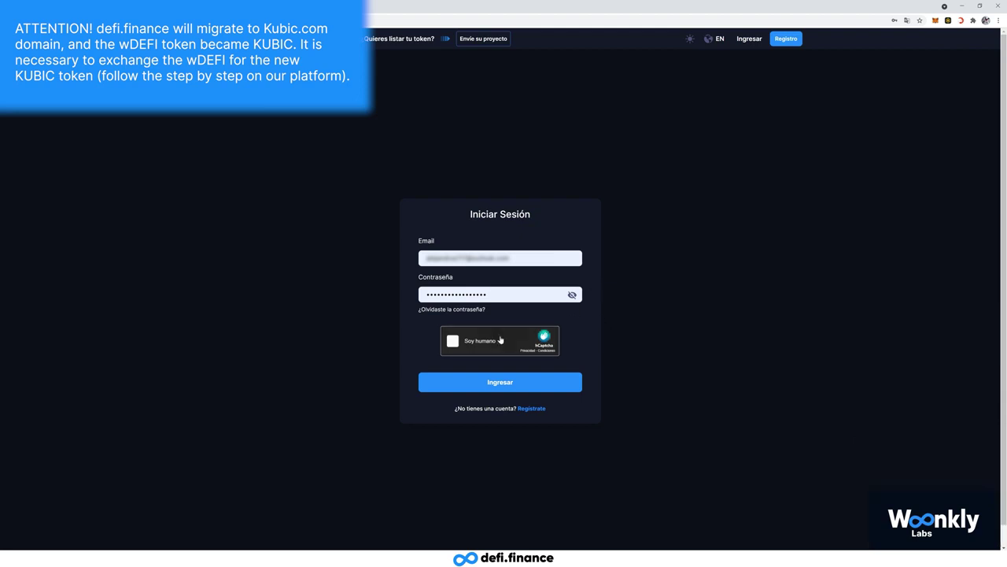
{"action": "left_click", "coordinate": [453, 341]}
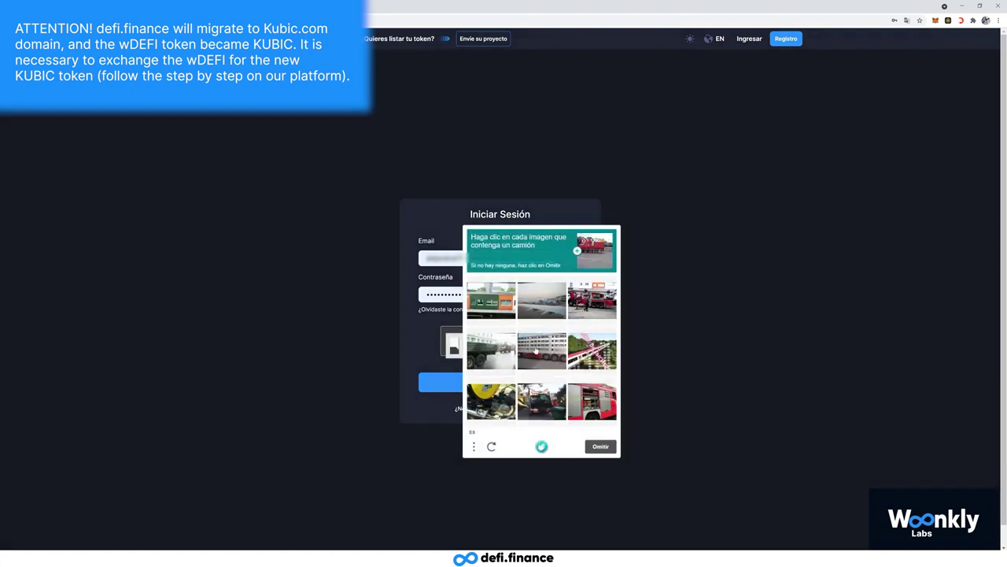
{"action": "left_click", "coordinate": [541, 350]}
{"action": "left_click", "coordinate": [592, 399]}
{"action": "left_click", "coordinate": [544, 405]}
{"action": "left_click", "coordinate": [599, 446]}
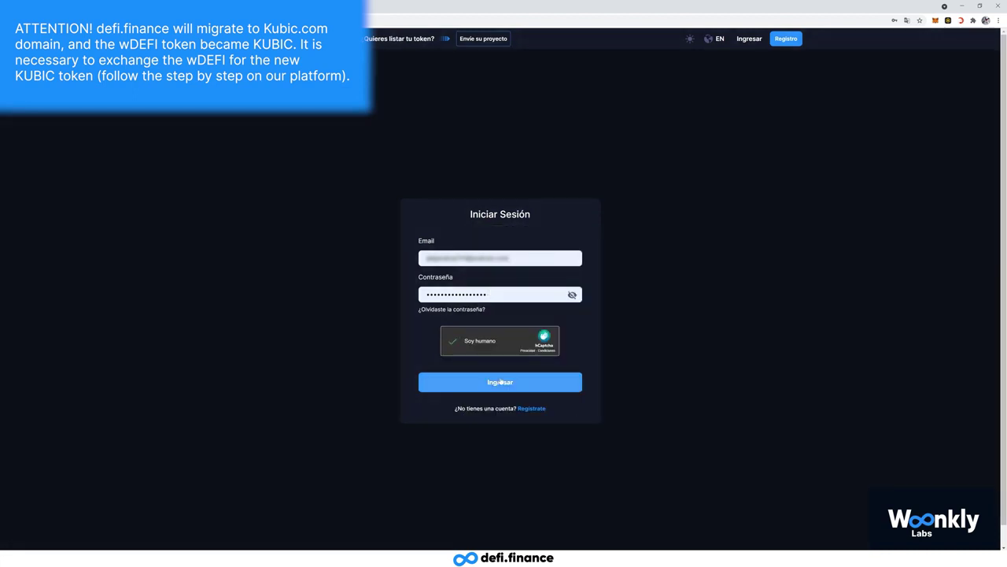
{"action": "left_click", "coordinate": [497, 383]}
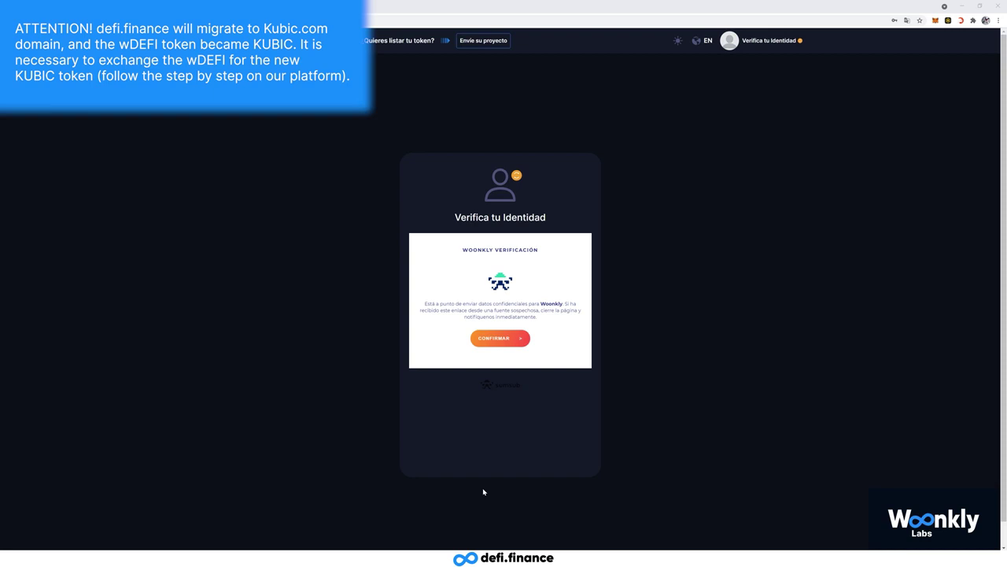
- Confirm sending data to Woonkly Verificación and choose to continue on this device
{"action": "left_click", "coordinate": [501, 338]}
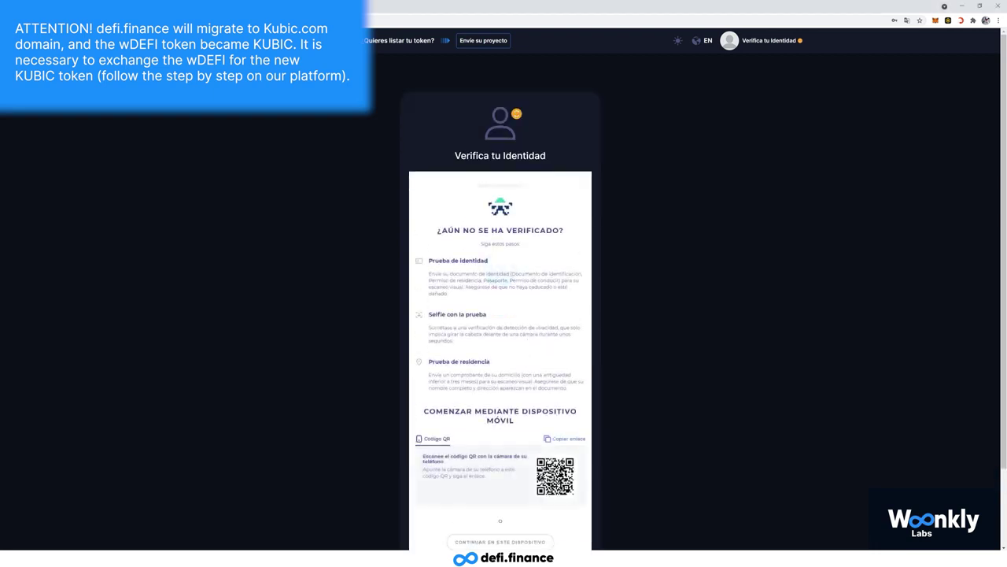
{"action": "scroll", "coordinate": [500, 315], "scroll_direction": "down", "scroll_amount": 1}
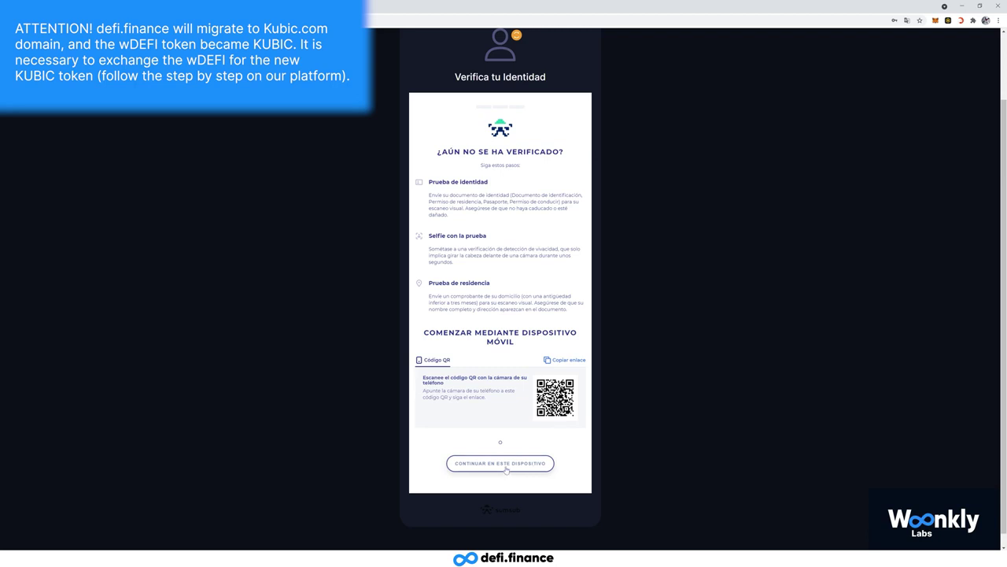
{"action": "left_click", "coordinate": [506, 465]}
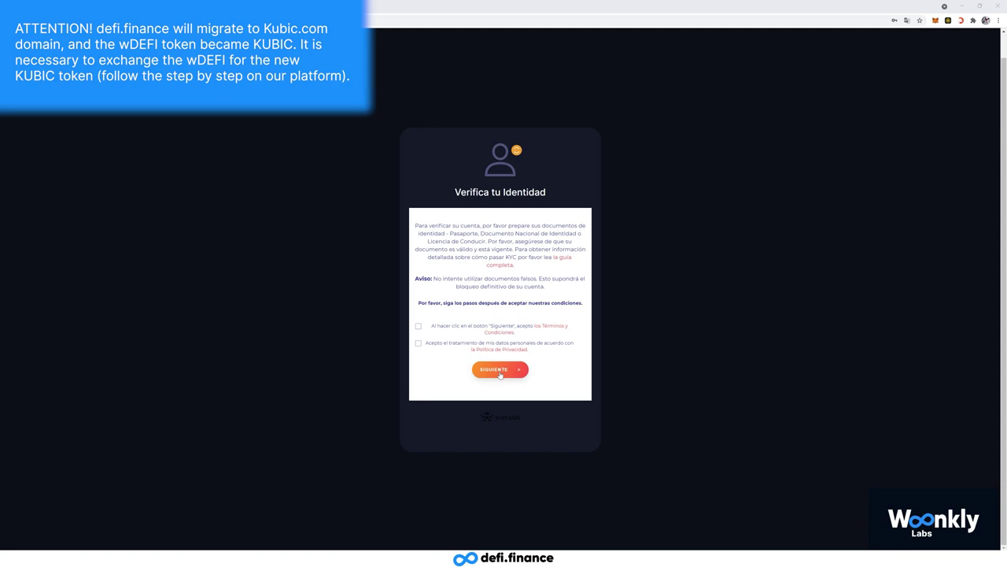
- Accept the Términos y Condiciones and personal-data consent, then continue with SIGUIENTE
{"action": "left_click", "coordinate": [418, 325]}
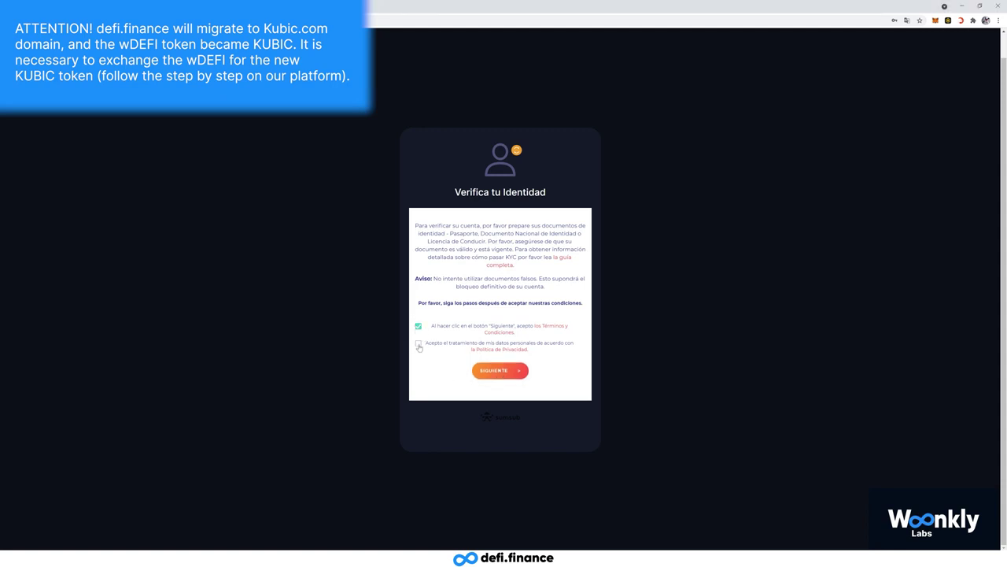
{"action": "left_click", "coordinate": [419, 346]}
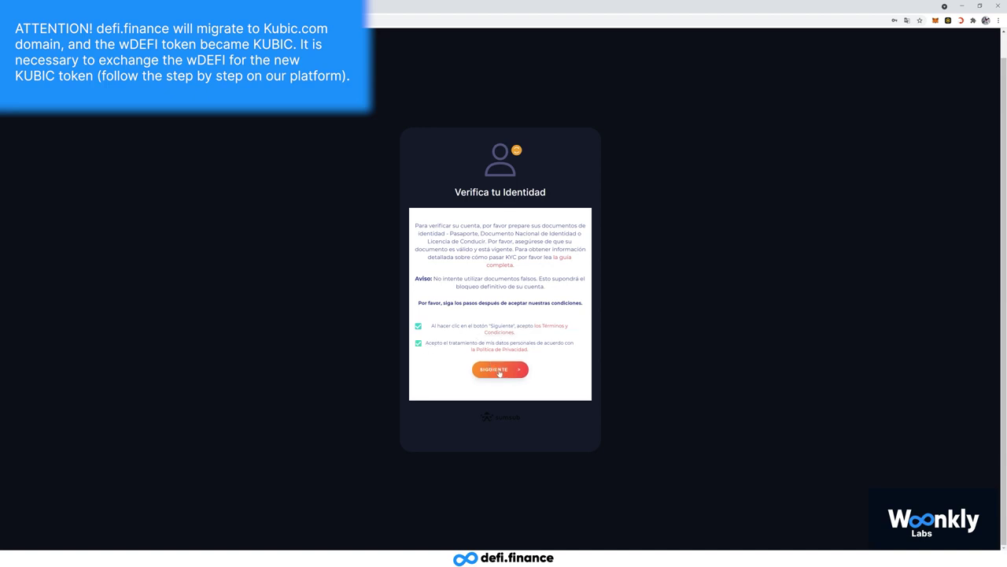
{"action": "left_click", "coordinate": [498, 369]}
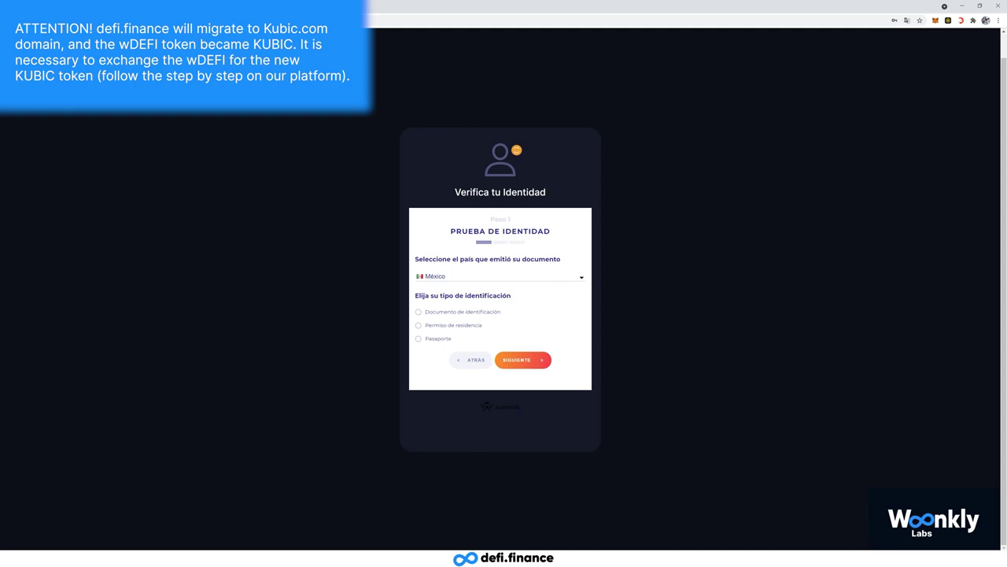
- Select Documento de identificación, upload the ID's front and back images, and continue to the selfie
{"action": "left_click", "coordinate": [421, 313]}
{"action": "scroll", "coordinate": [429, 315], "scroll_direction": "down", "scroll_amount": 2}
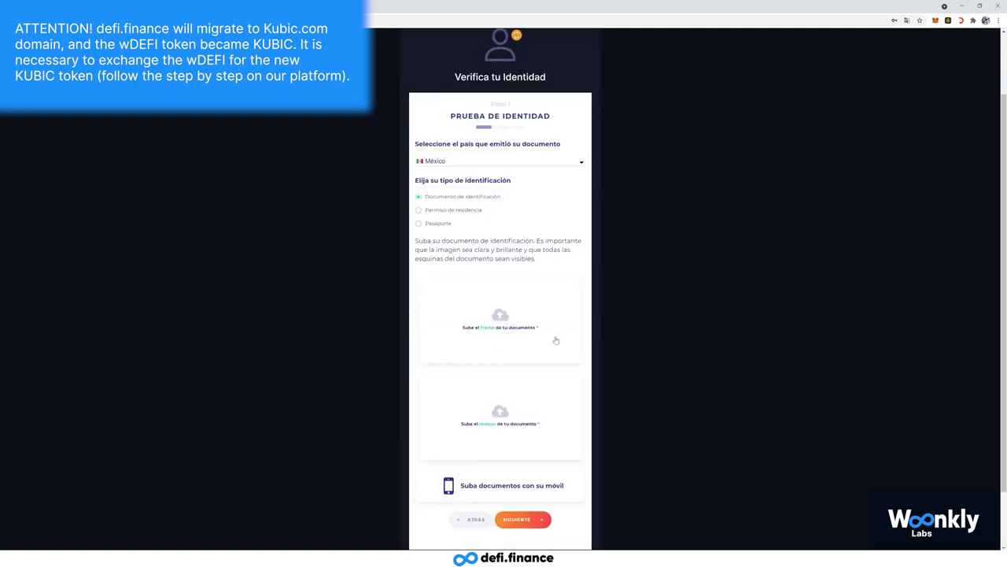
{"action": "left_click", "coordinate": [489, 327]}
{"action": "double_click", "coordinate": [609, 283]}
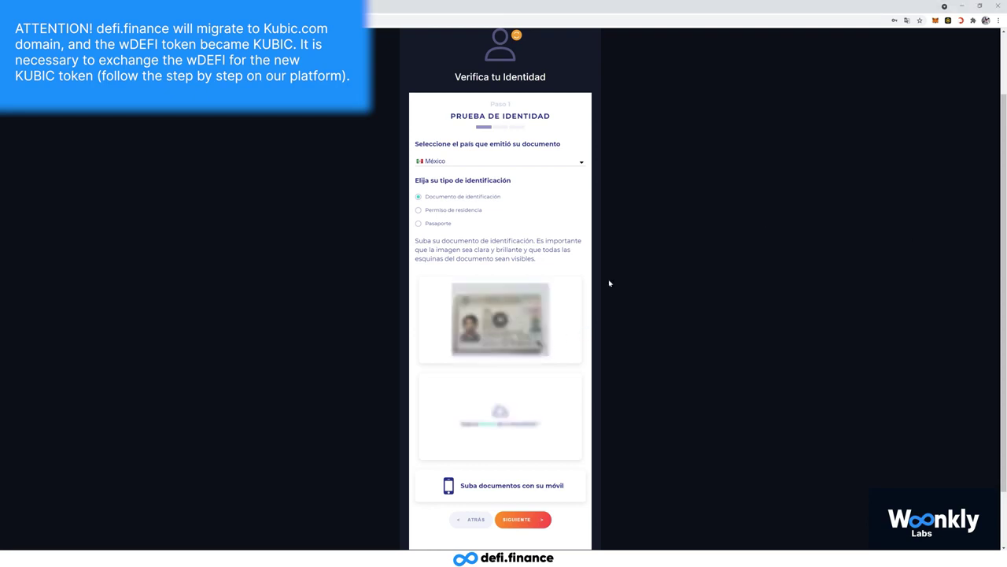
{"action": "left_click", "coordinate": [496, 423]}
{"action": "double_click", "coordinate": [625, 252]}
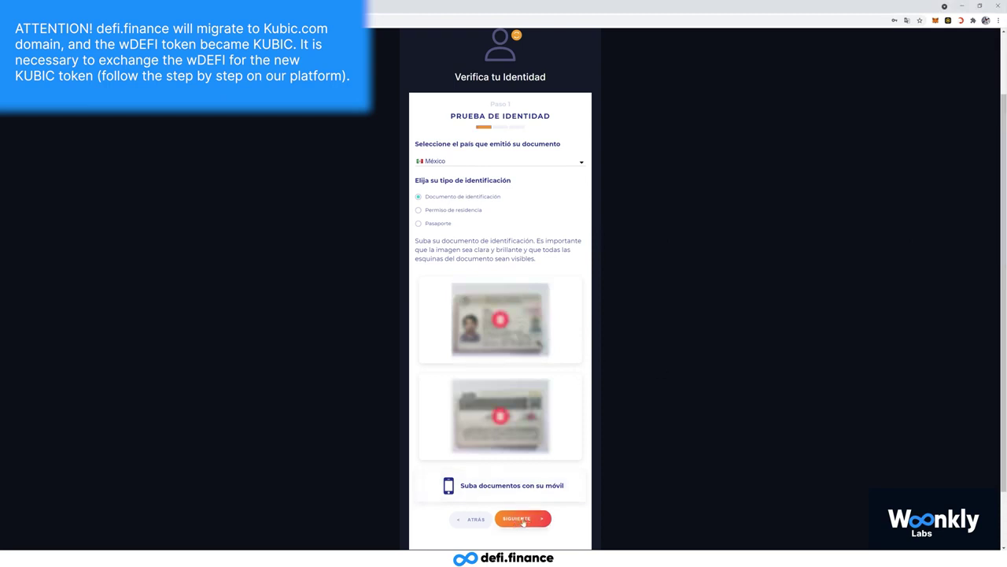
{"action": "left_click", "coordinate": [523, 519]}
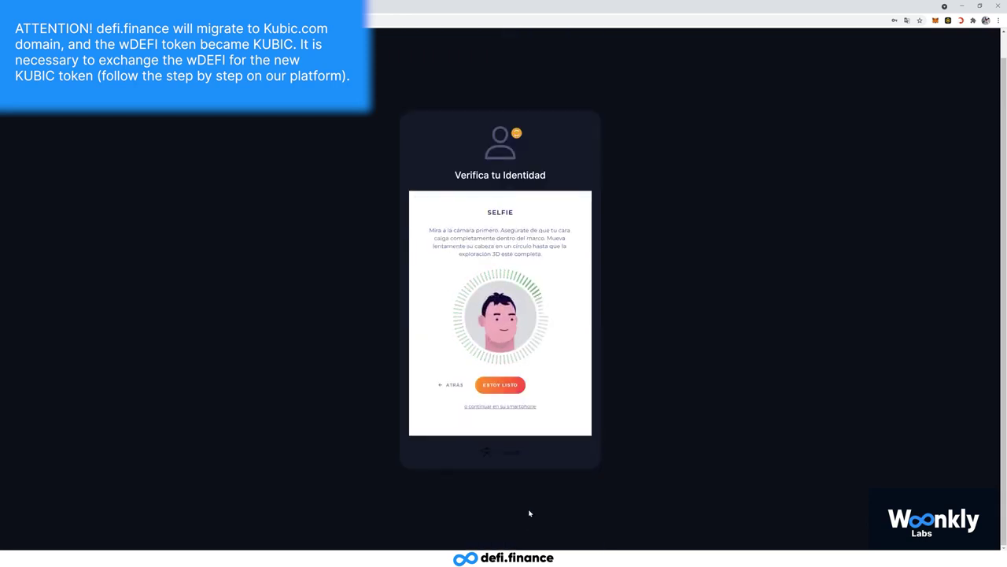
- Start the selfie face scan with ESTOY LISTO and let it finish
{"action": "left_click", "coordinate": [499, 385]}
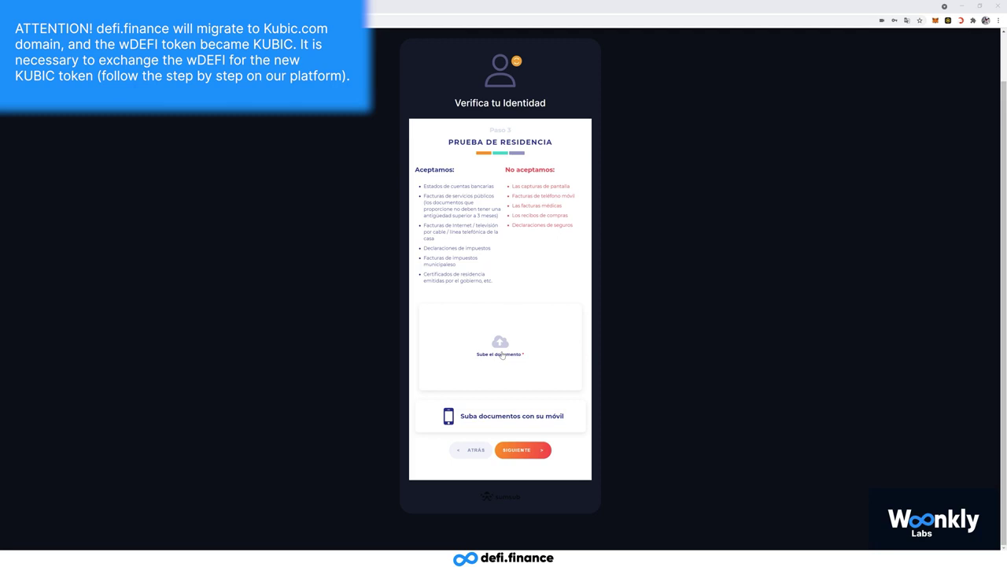
- Upload the proof-of-residence document and continue to the Revisión summary
{"action": "left_click", "coordinate": [501, 355]}
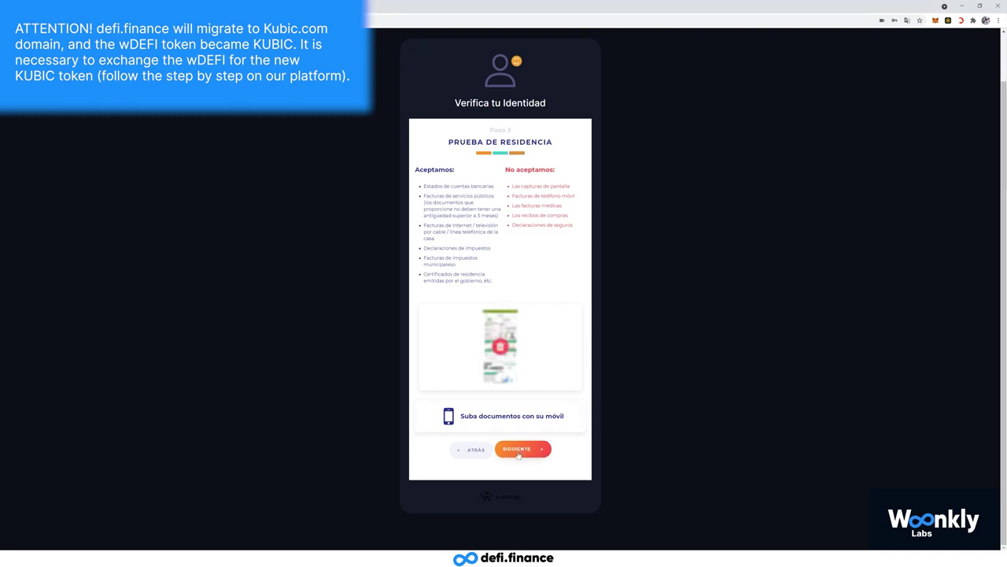
{"action": "left_click", "coordinate": [522, 450]}
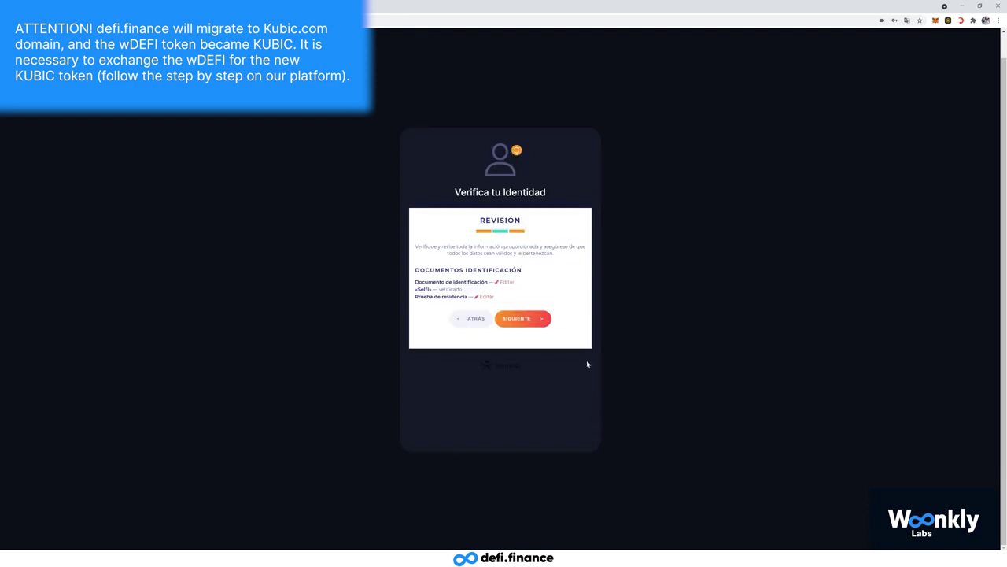
- Submit the documents from Revisión and dismiss the new-mail notification
{"action": "left_click", "coordinate": [523, 320]}
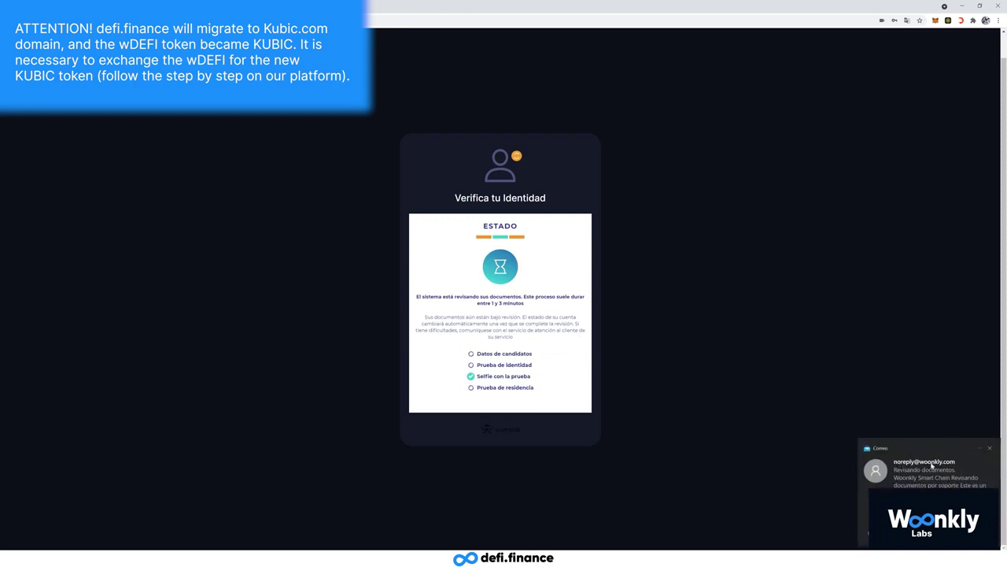
{"action": "left_click", "coordinate": [989, 447]}
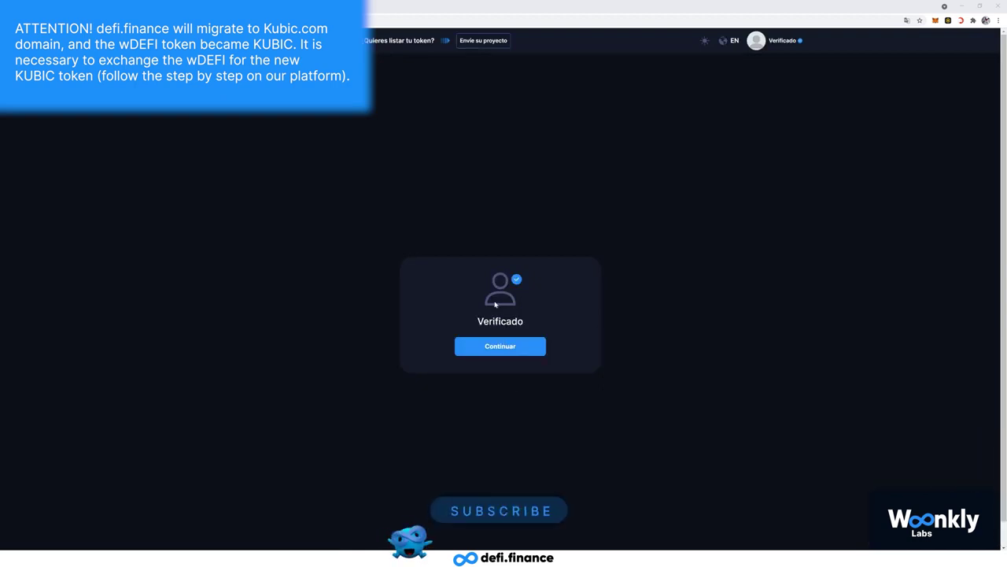
- Continue to the home dashboard and reveal 'Status: verified' under the user name at top right
{"action": "left_click", "coordinate": [501, 350]}
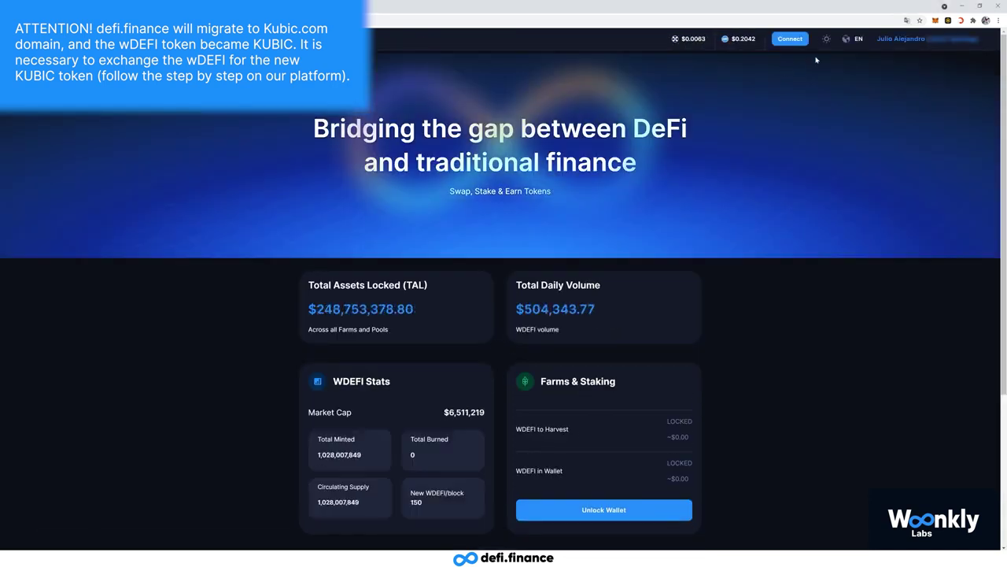
{"action": "mouse_move", "coordinate": [877, 44]}
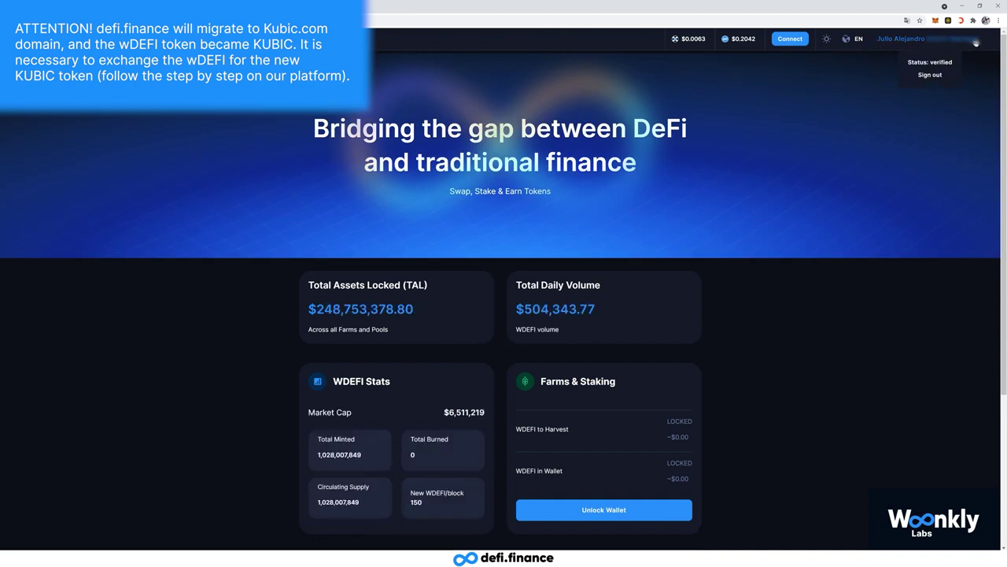